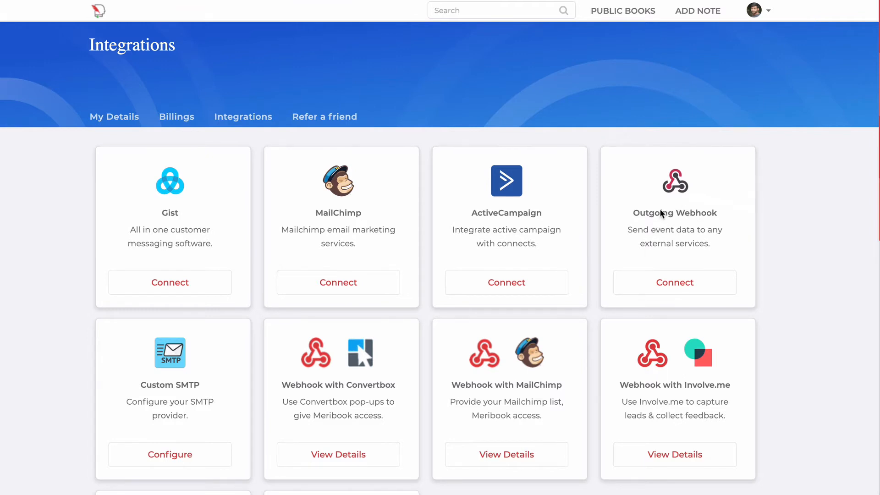
Examine the available integration providers and the list of connected accounts on the Integrations page.
scroll(650, 219, down, 3)
scroll(651, 219, up, 2)
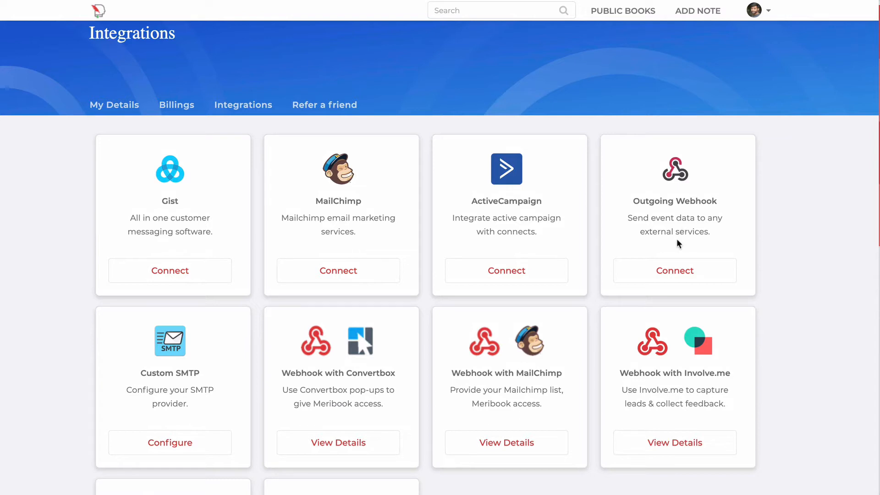
scroll(677, 239, down, 1)
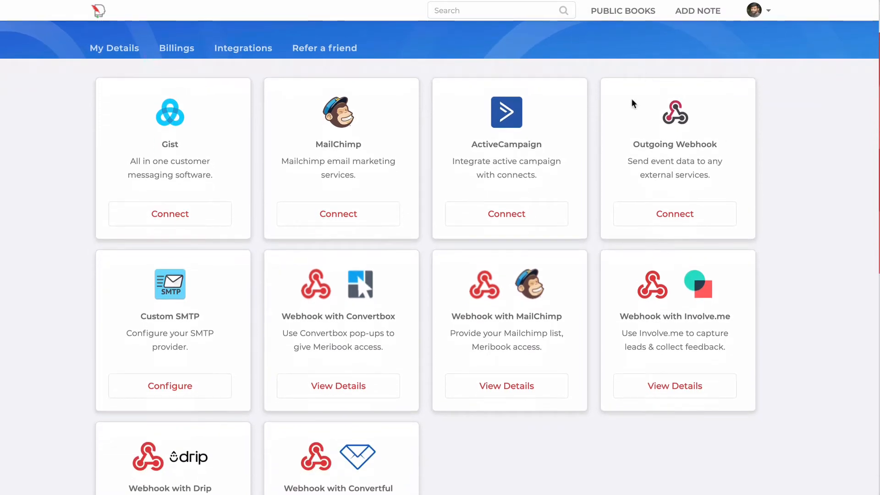
scroll(615, 128, up, 1)
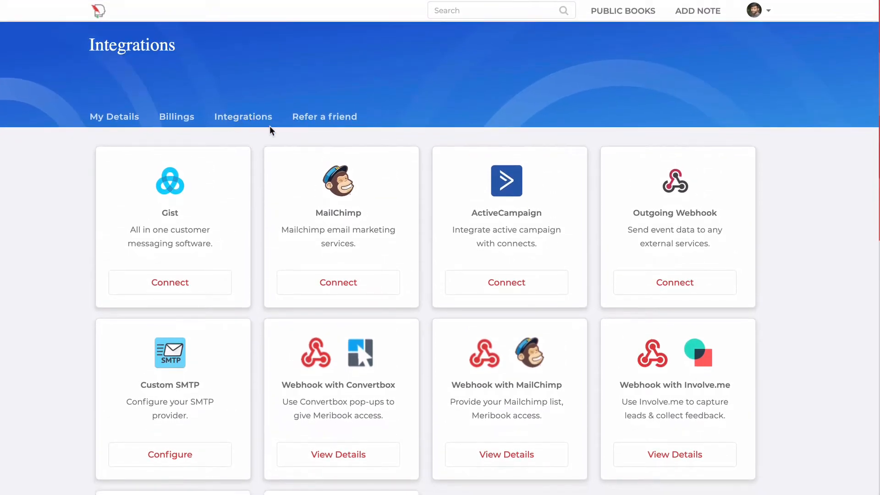
scroll(549, 252, down, 4)
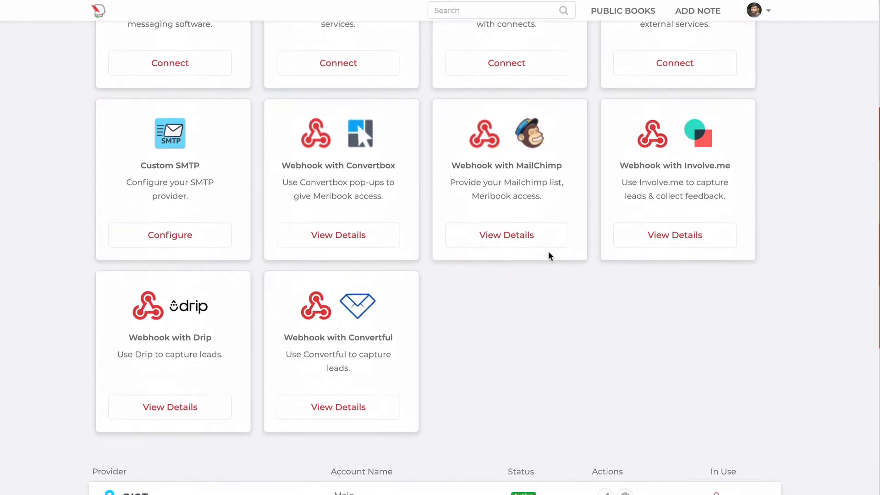
scroll(548, 251, up, 4)
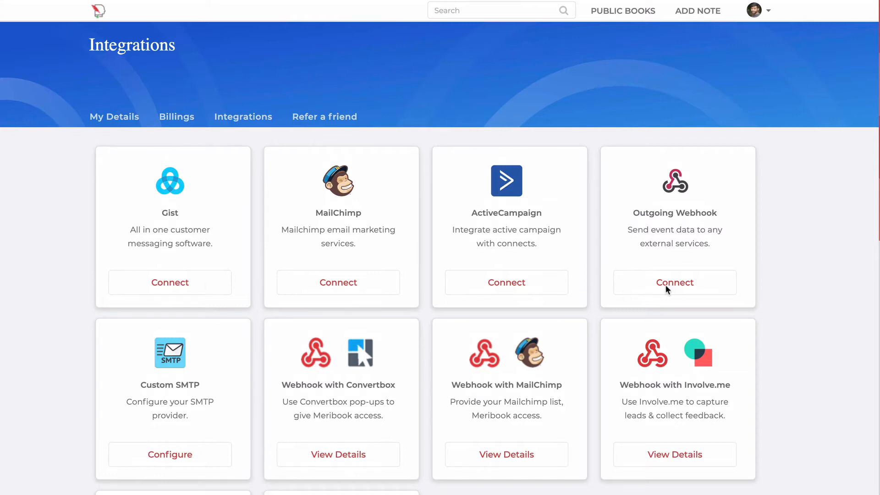
scroll(787, 259, down, 1)
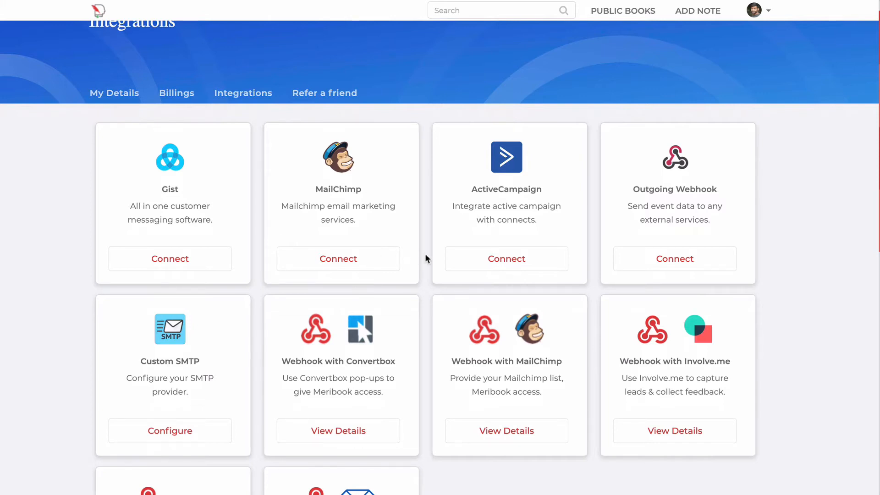
scroll(463, 261, down, 10)
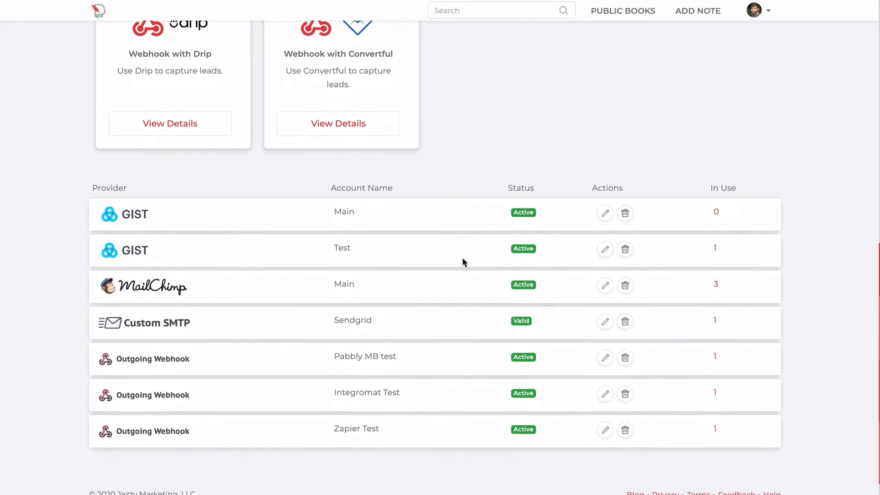
scroll(463, 258, up, 3)
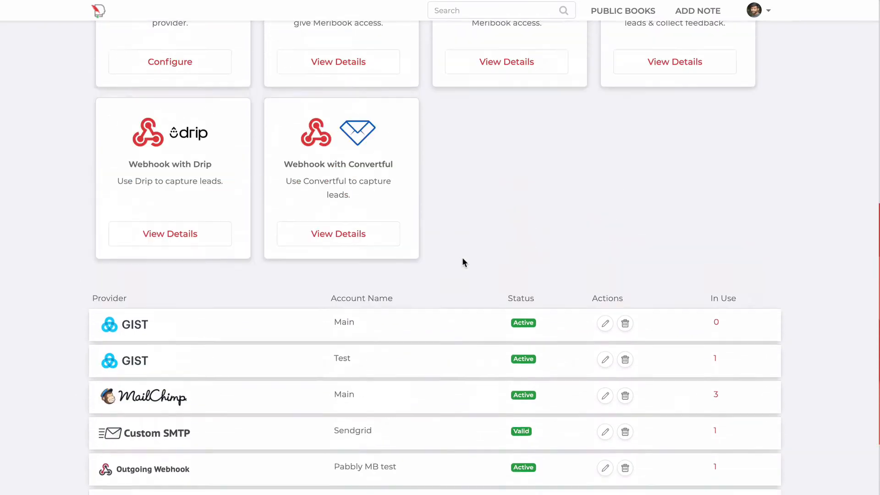
scroll(463, 261, up, 6)
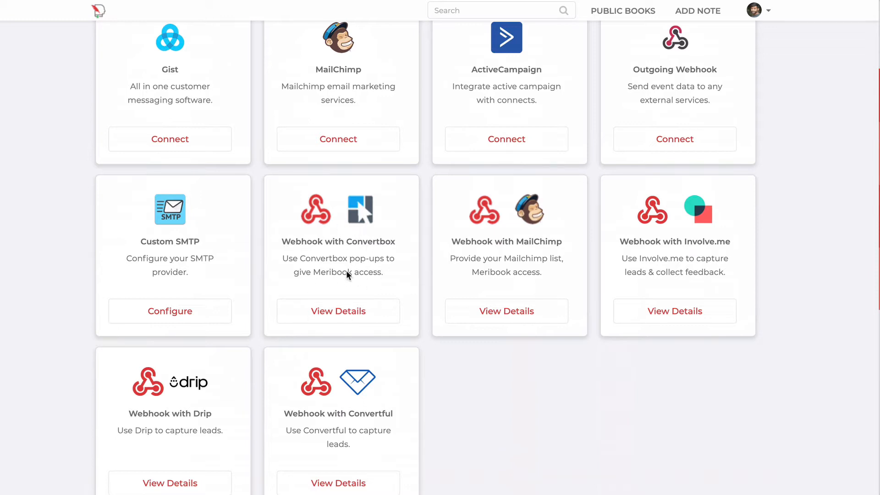
scroll(346, 274, down, 1)
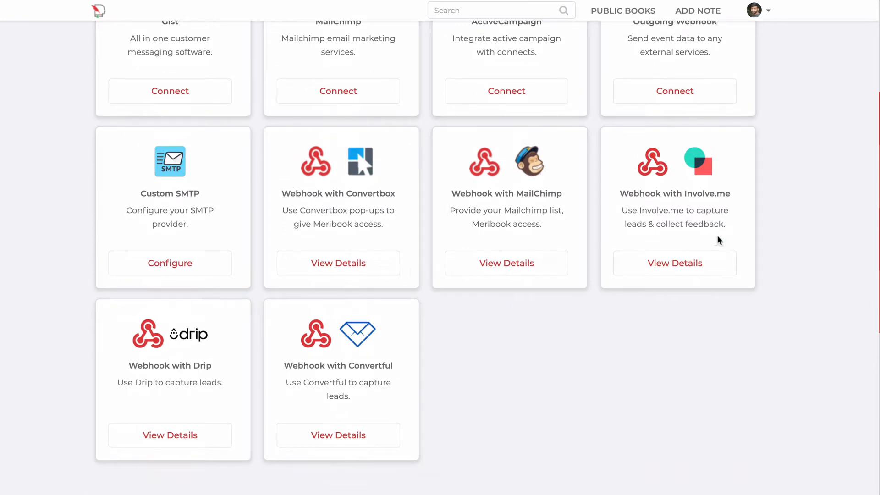
scroll(326, 317, down, 4)
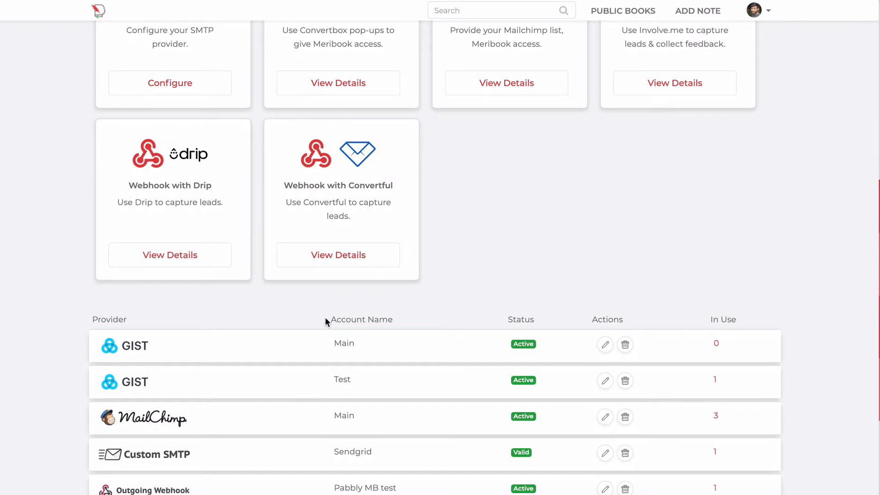
Open the Pabbly MB test outgoing webhook for editing, review its URL and posted data fields, and resubmit the connection.
scroll(325, 318, down, 4)
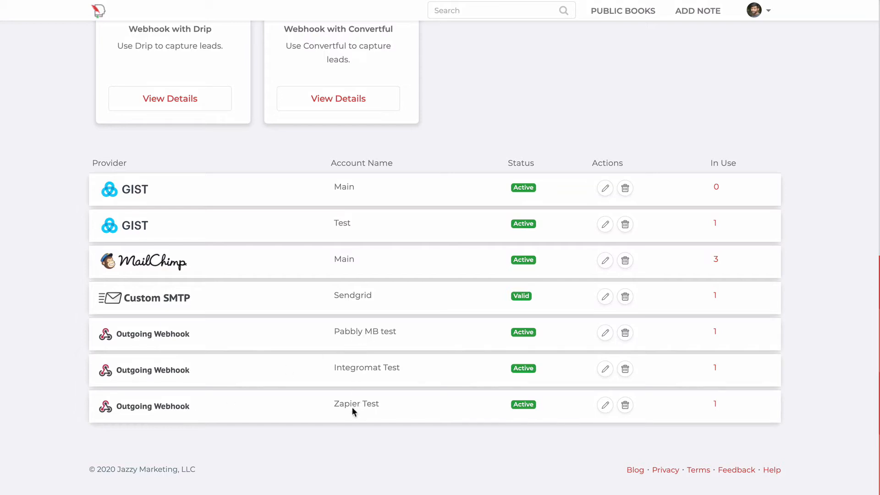
click(605, 336)
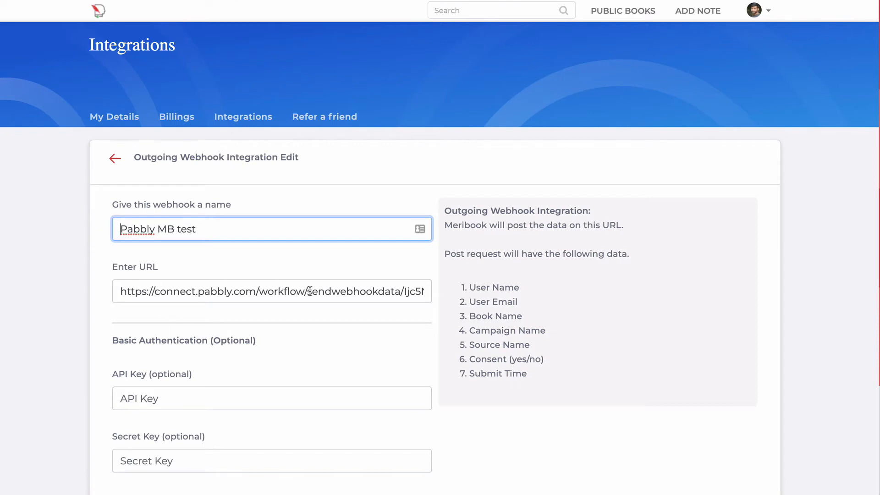
scroll(310, 292, down, 1)
scroll(310, 291, down, 2)
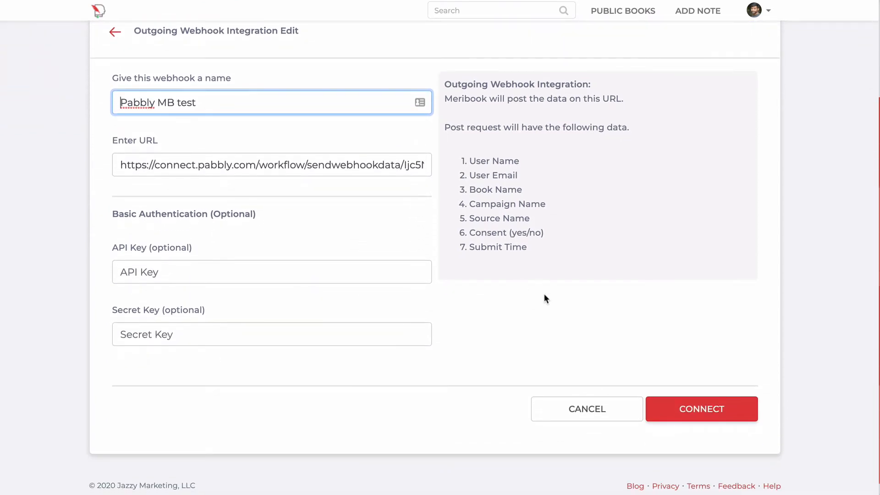
click(688, 408)
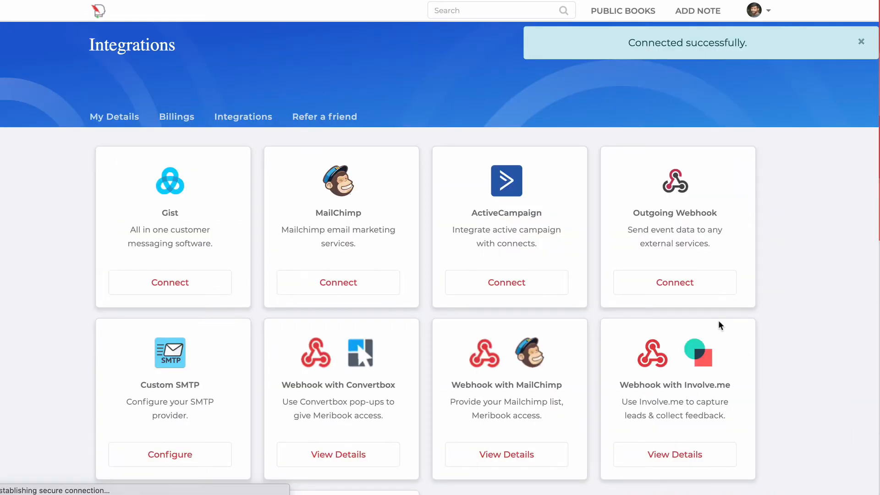
Show which campaigns use the Pabbly MB test, Integromat Test and Zapier Test outgoing webhooks.
scroll(719, 325, down, 7)
scroll(719, 325, down, 5)
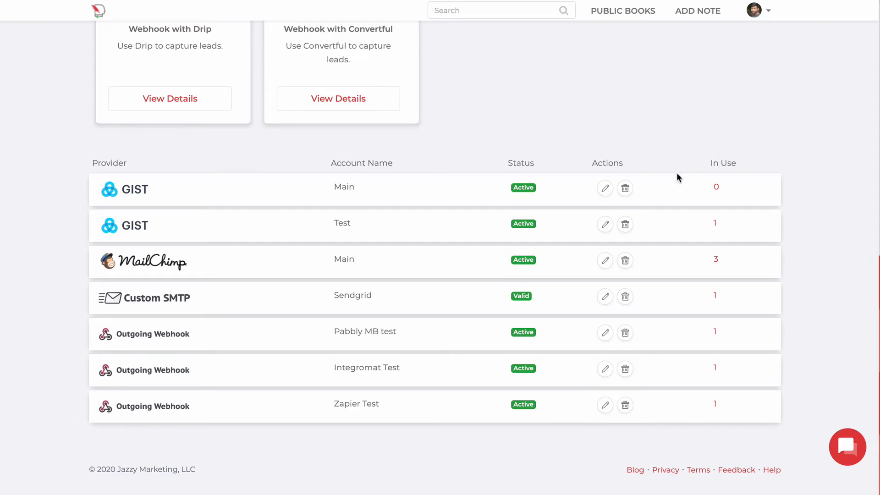
scroll(678, 177, up, 4)
scroll(678, 177, down, 5)
click(718, 335)
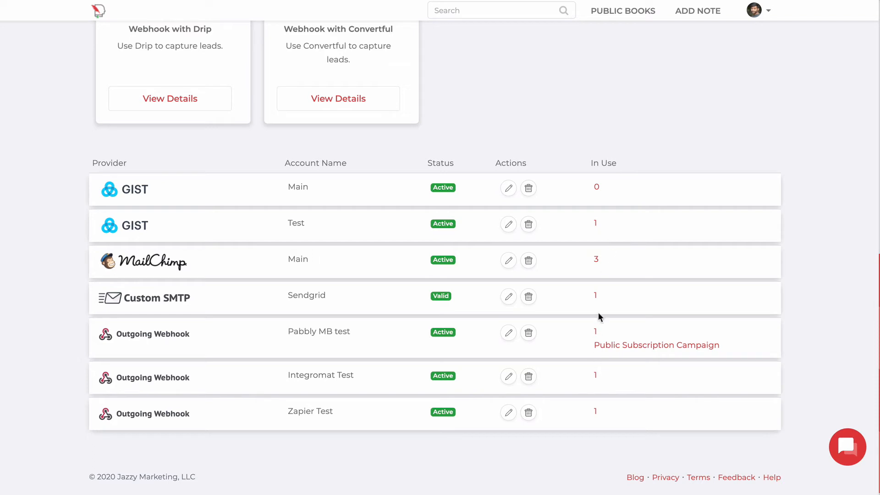
click(596, 377)
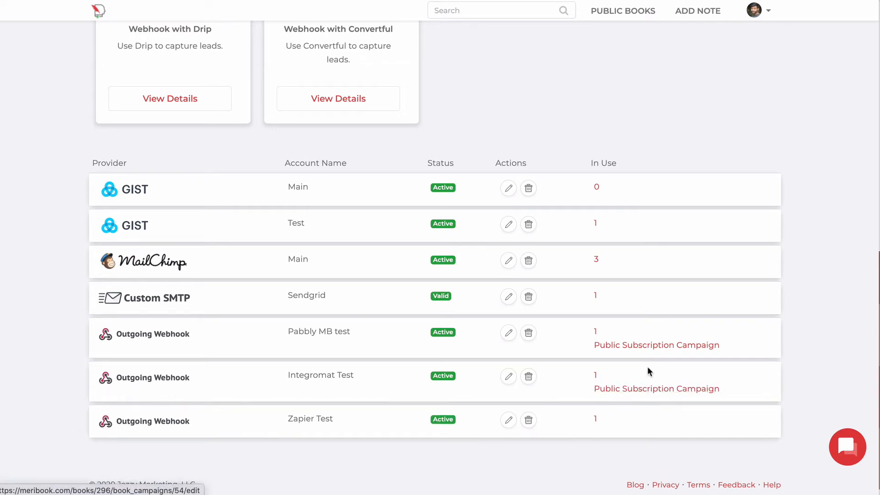
click(596, 419)
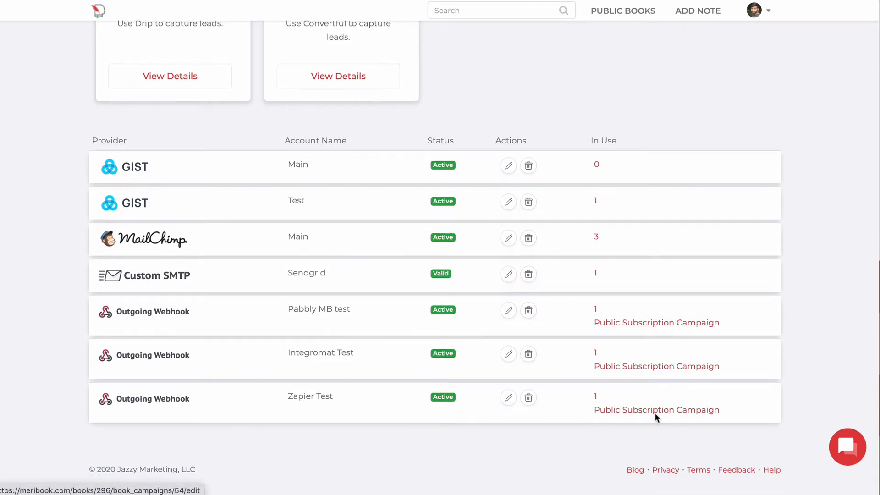
Open the Public Subscription Campaign linked to the Pabbly MB test webhook and review its settings and configured actions.
click(646, 324)
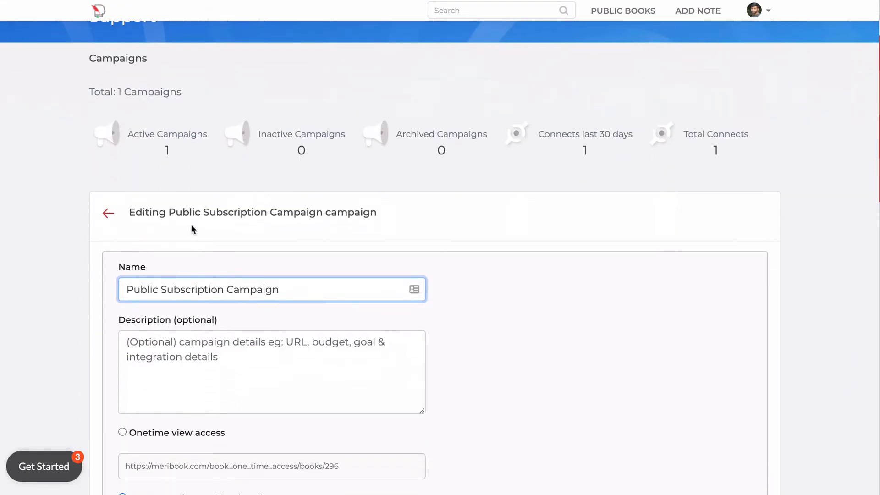
scroll(191, 225, down, 8)
scroll(191, 224, up, 12)
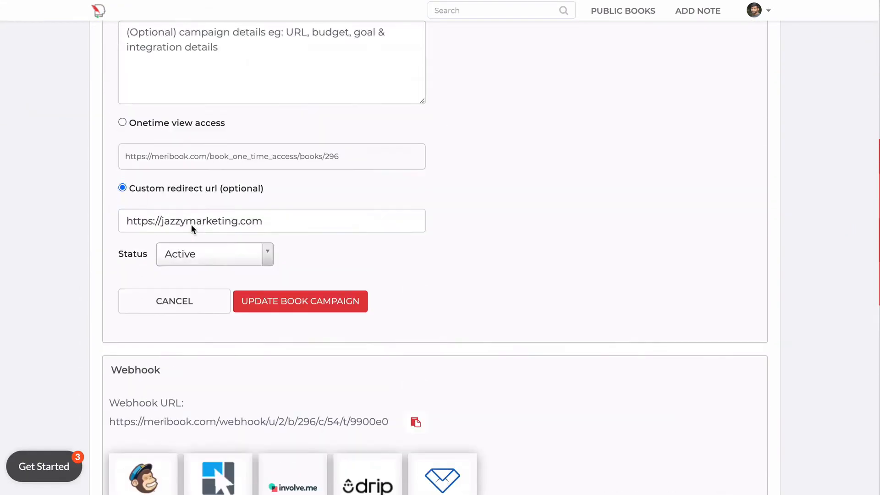
scroll(191, 224, down, 7)
scroll(191, 224, up, 2)
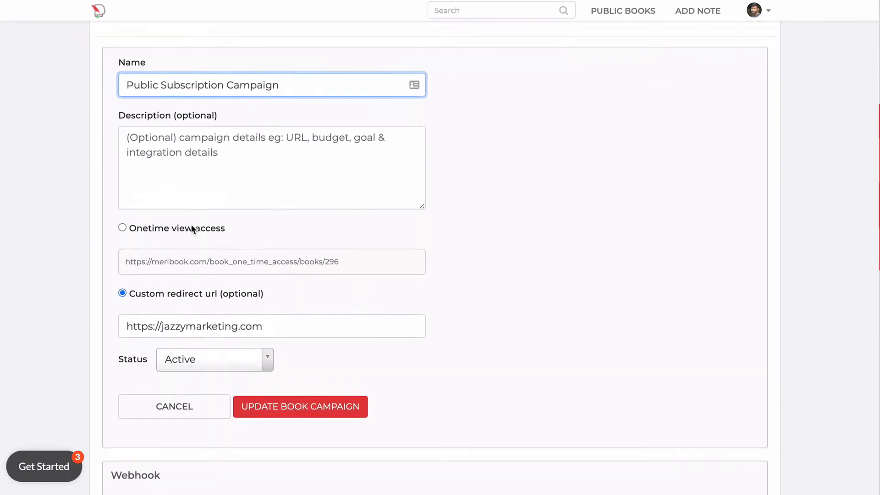
scroll(191, 224, down, 8)
scroll(191, 225, down, 7)
scroll(191, 224, up, 1)
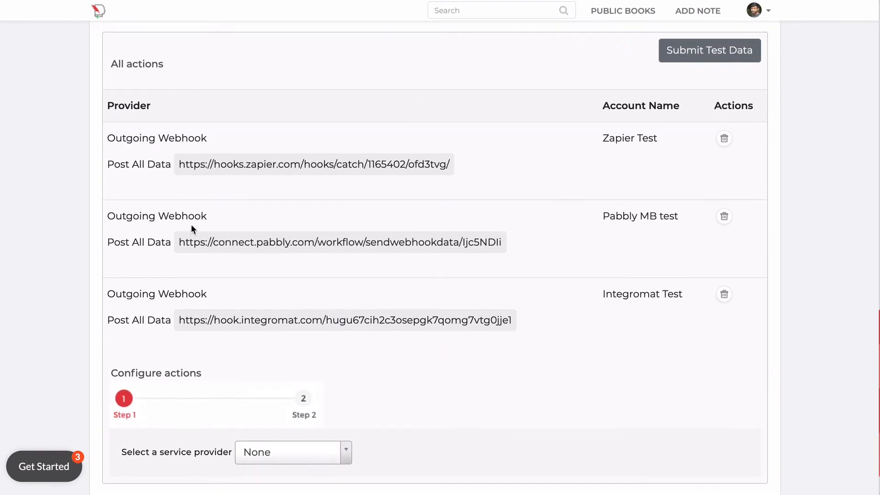
scroll(240, 274, down, 1)
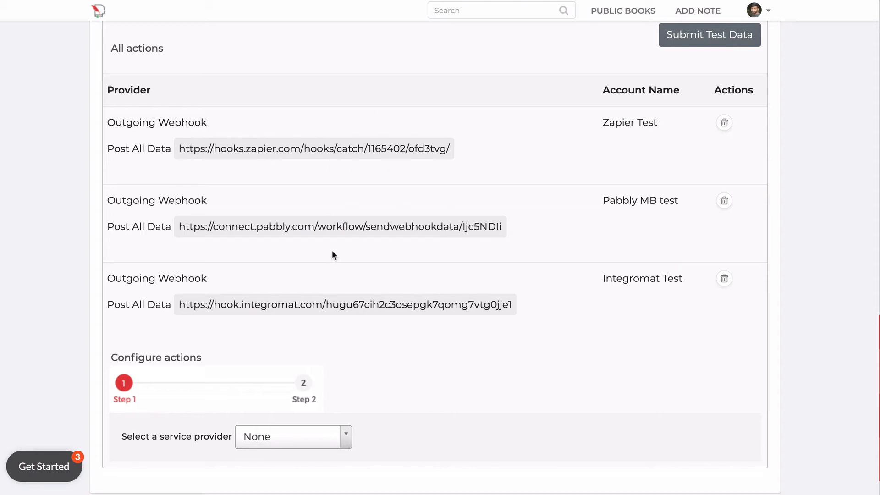
scroll(334, 307, up, 2)
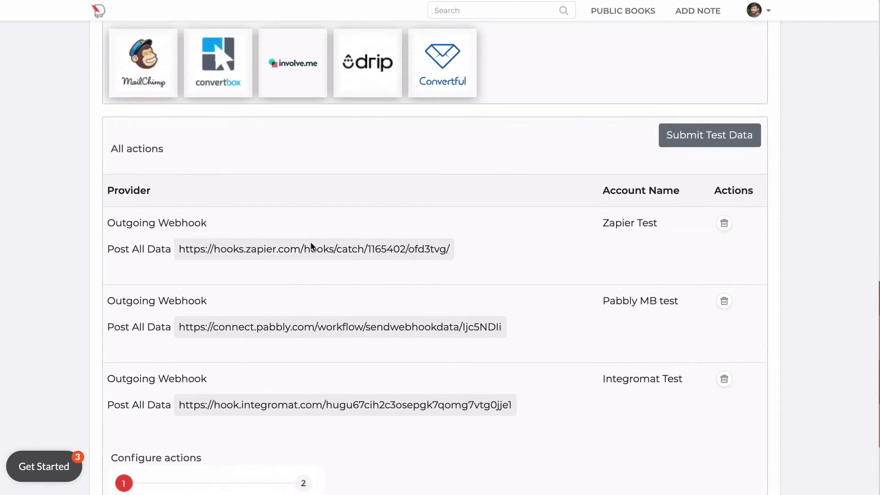
Add a campaign action with Outgoing Webhook as the service provider and Zapier Test as the account, and save it.
scroll(633, 216, down, 3)
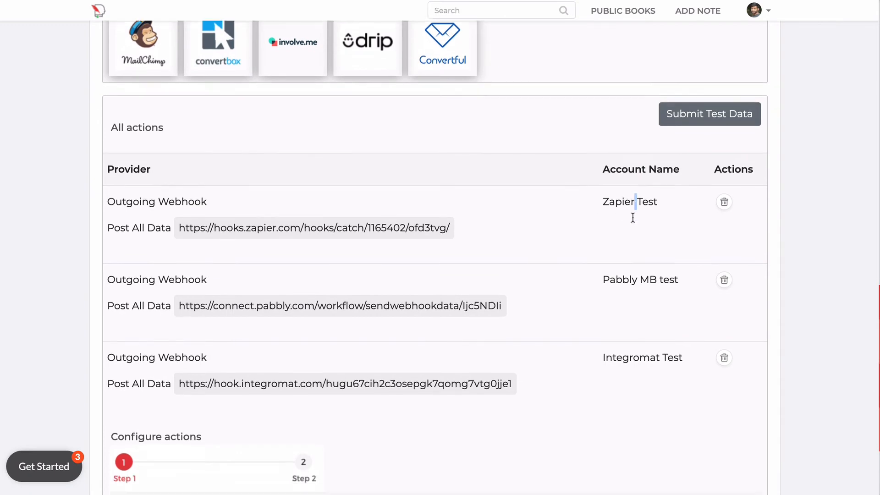
click(288, 389)
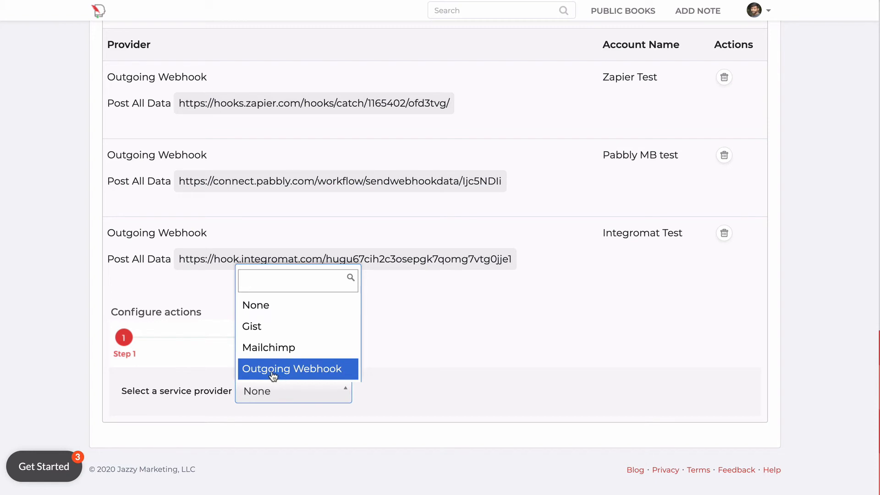
click(274, 376)
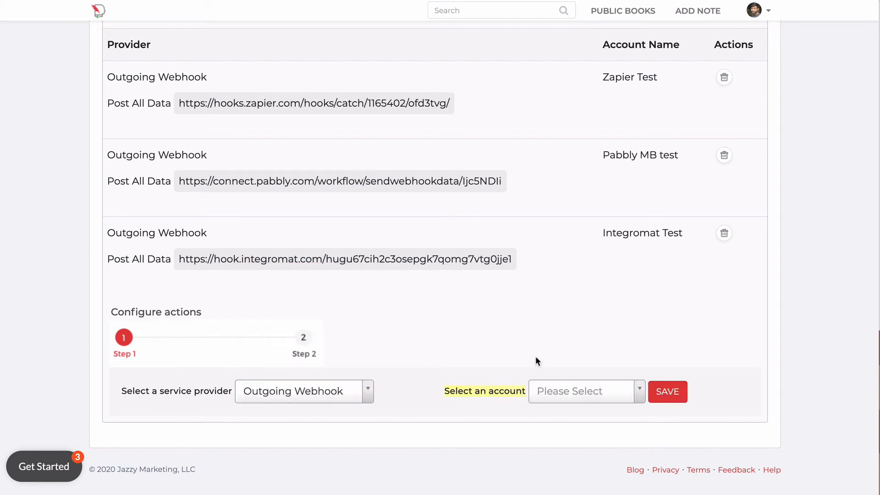
click(572, 394)
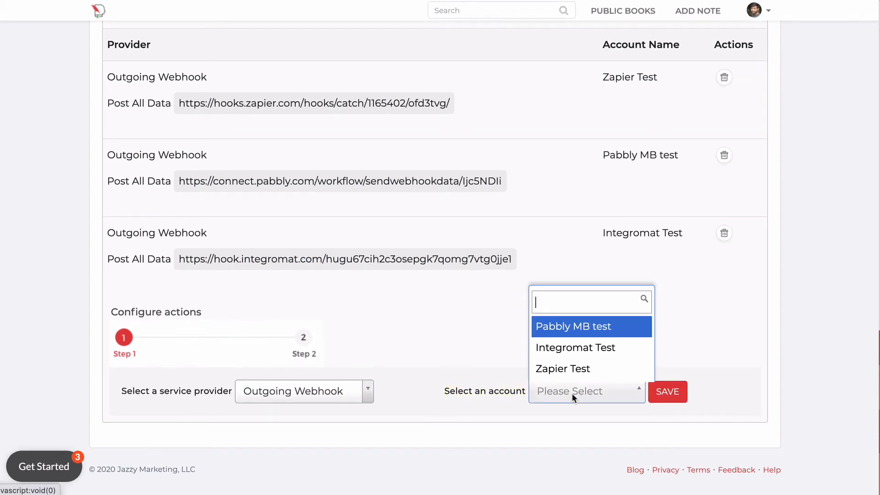
click(570, 367)
click(674, 391)
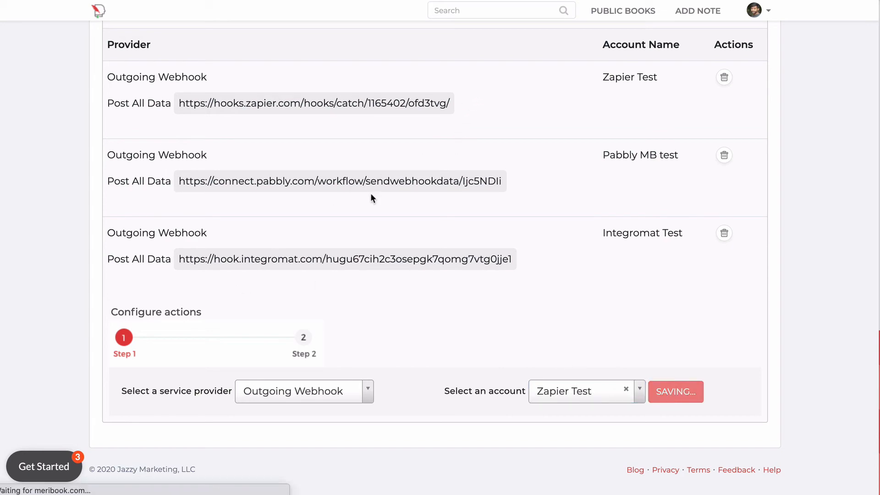
Delete the first Zapier Test outgoing webhook from the campaign's actions.
scroll(400, 160, down, 15)
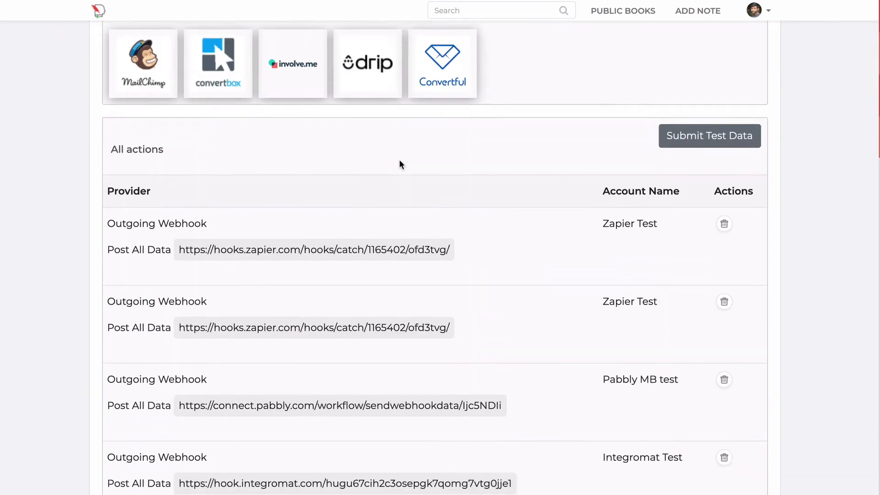
scroll(400, 164, down, 2)
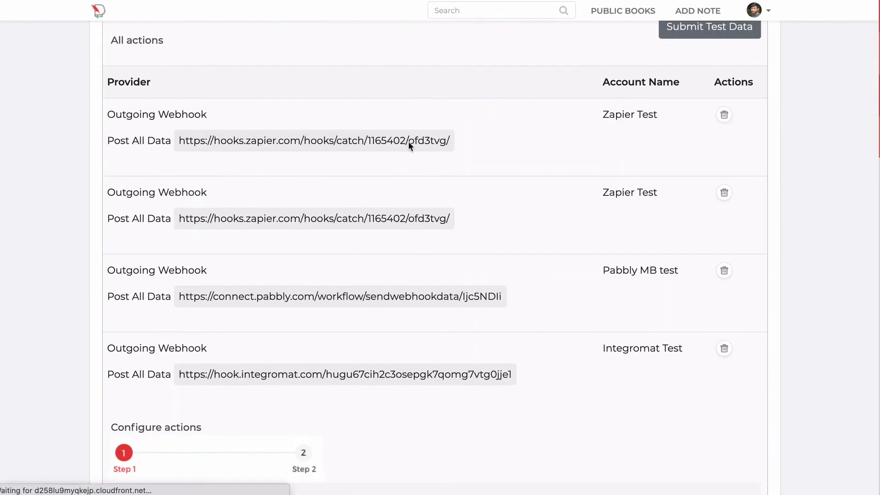
click(725, 117)
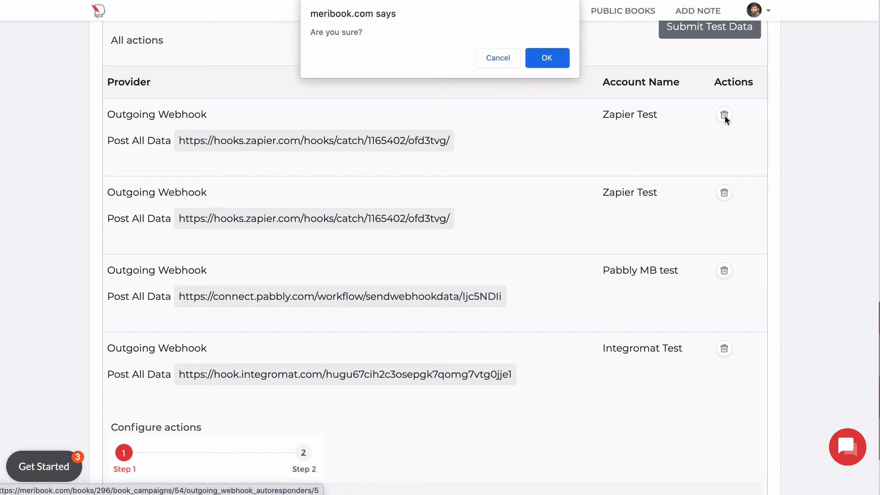
click(548, 58)
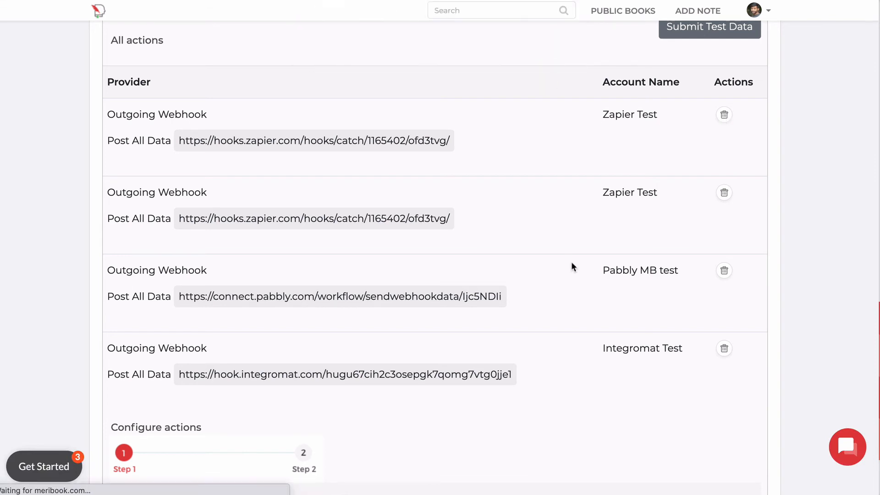
scroll(565, 281, down, 15)
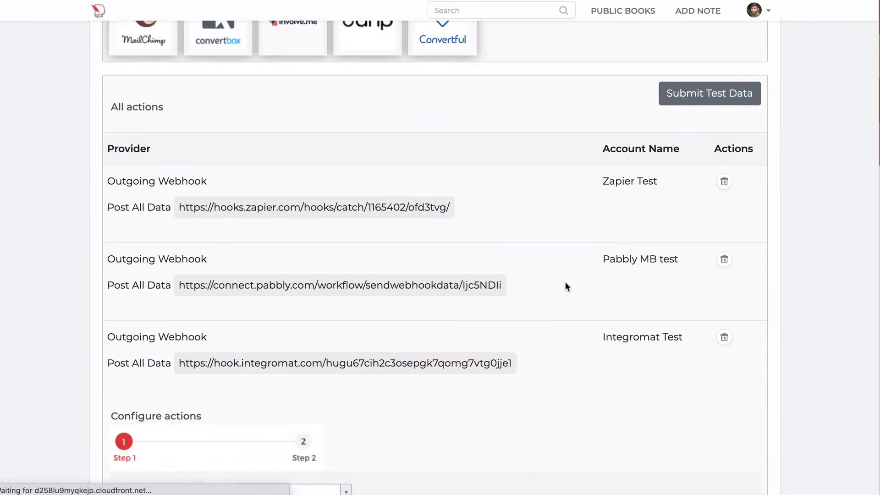
Choose Mailchimp as the service provider for a new campaign action and view the accounts available for it.
scroll(565, 282, down, 1)
scroll(628, 337, down, 4)
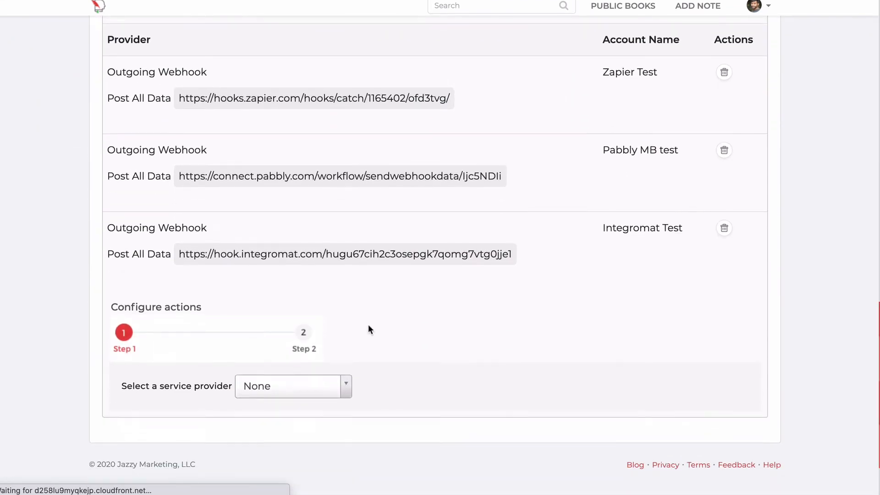
click(290, 393)
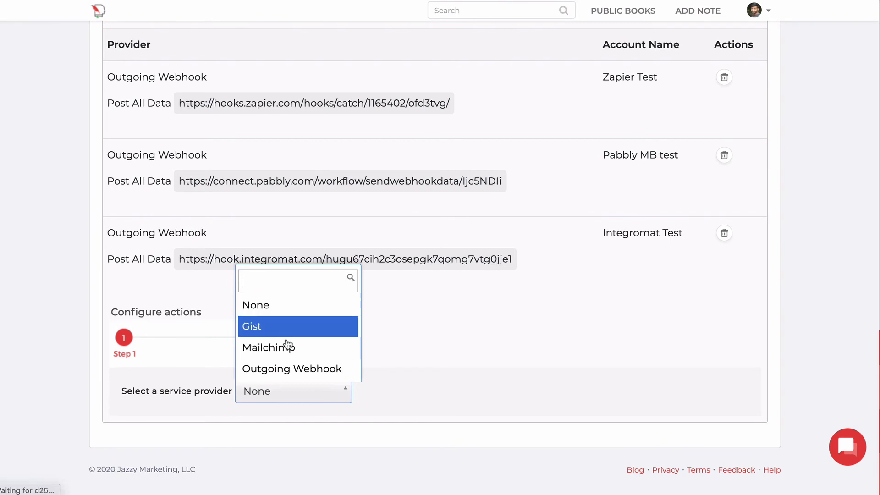
click(273, 353)
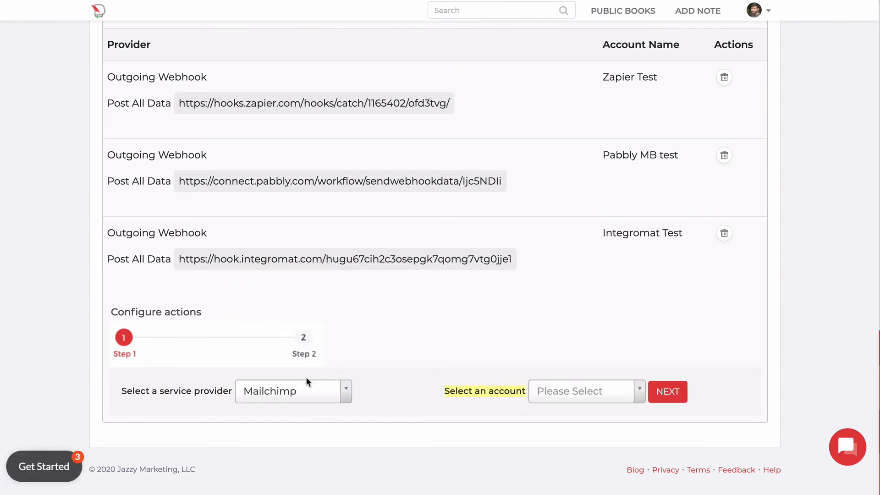
click(558, 389)
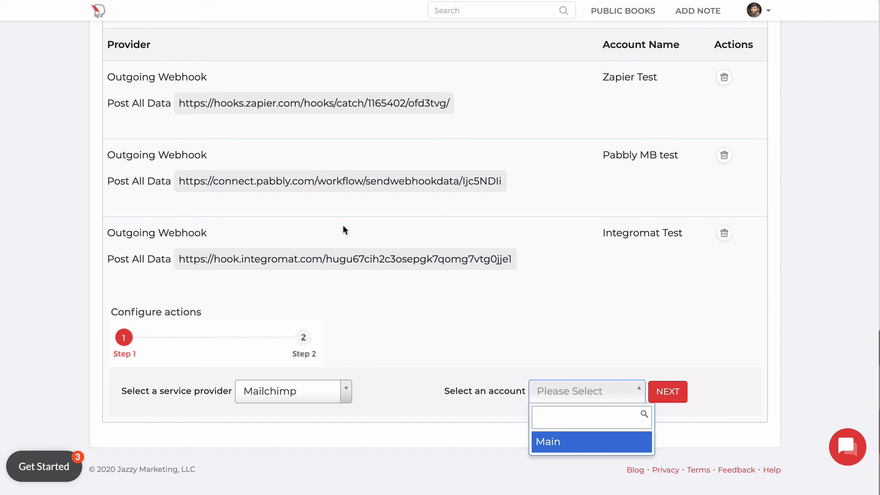
scroll(282, 196, up, 3)
scroll(281, 196, down, 3)
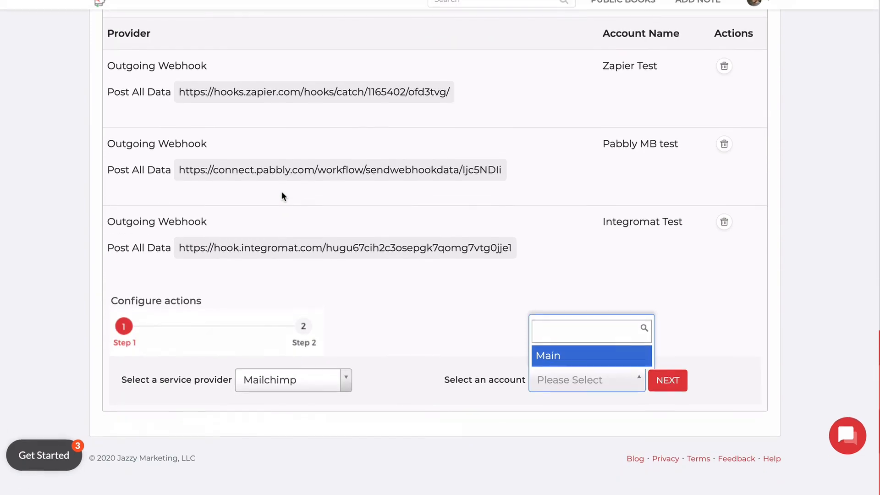
click(372, 350)
Examine the Public Subscription Campaign's settings and its list of configured outgoing webhook actions.
scroll(348, 370, up, 5)
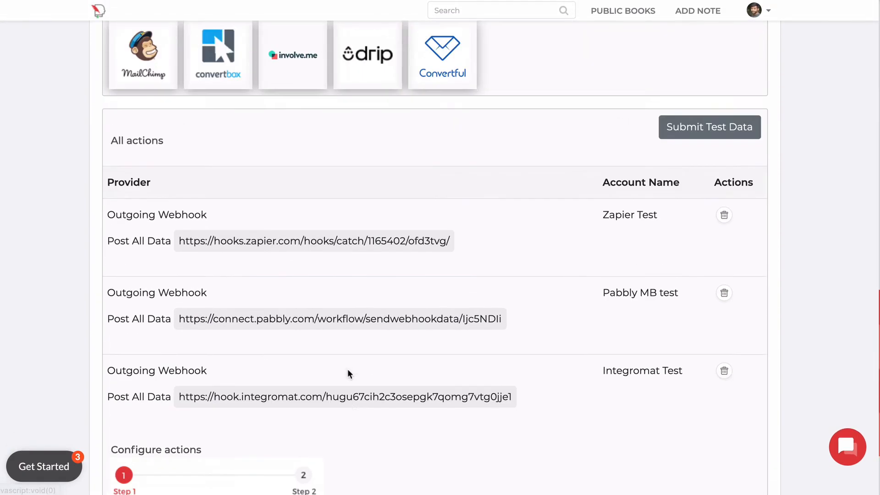
scroll(348, 370, up, 3)
scroll(348, 369, down, 7)
scroll(347, 370, up, 15)
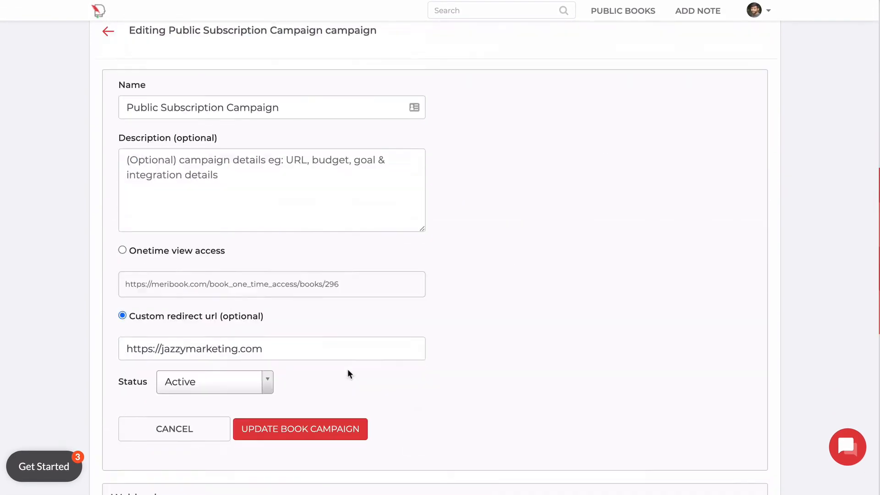
scroll(347, 369, down, 15)
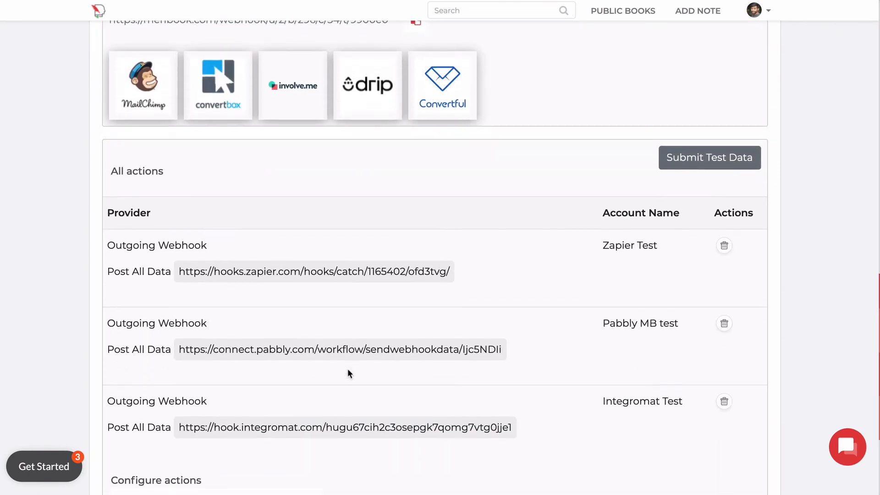
scroll(484, 202, down, 1)
scroll(485, 202, up, 2)
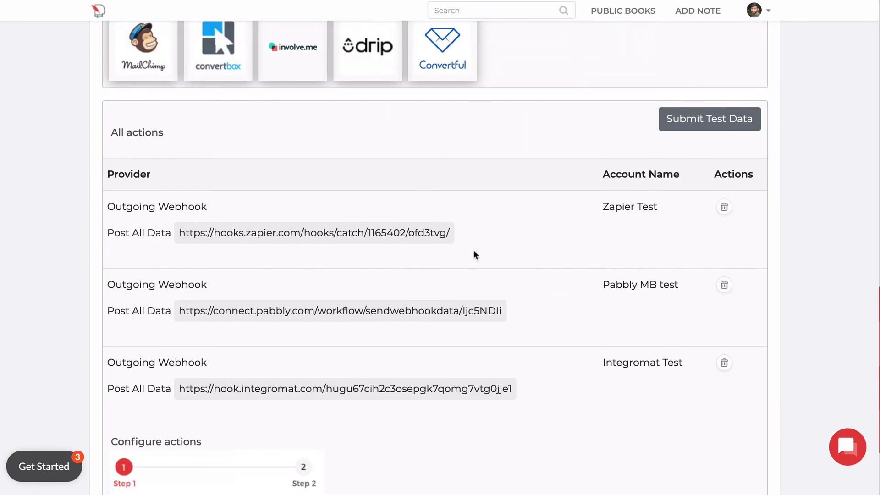
Open the campaign's test data submission form, review its sample fields and close it without submitting.
scroll(439, 307, up, 1)
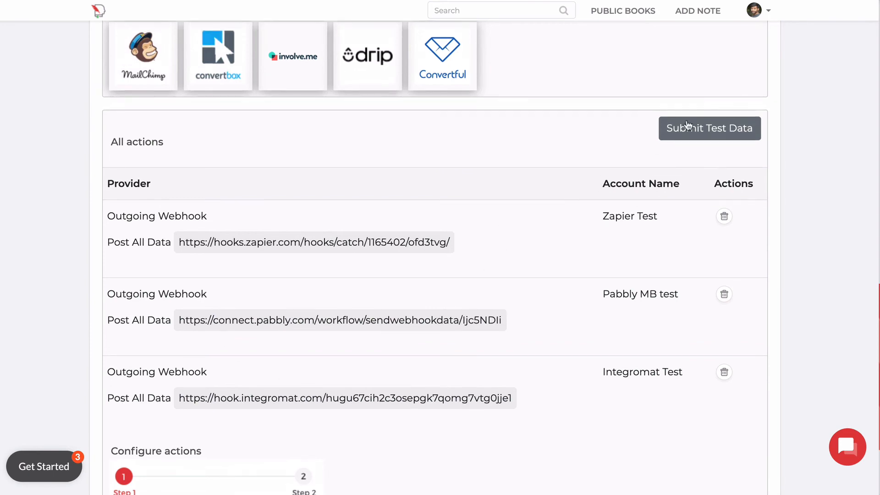
click(695, 133)
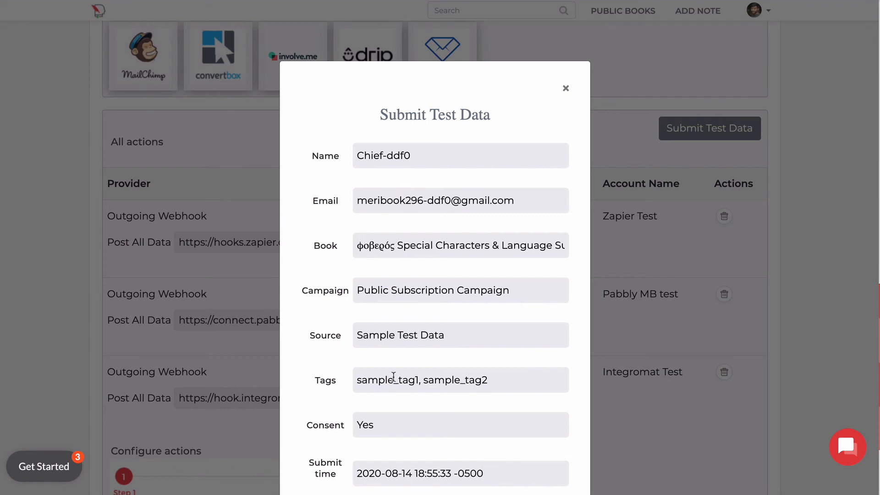
scroll(393, 378, down, 2)
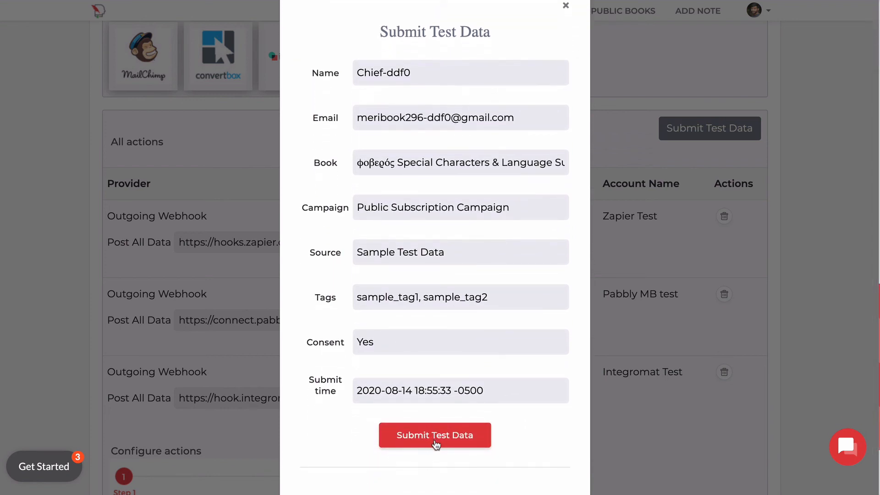
click(638, 408)
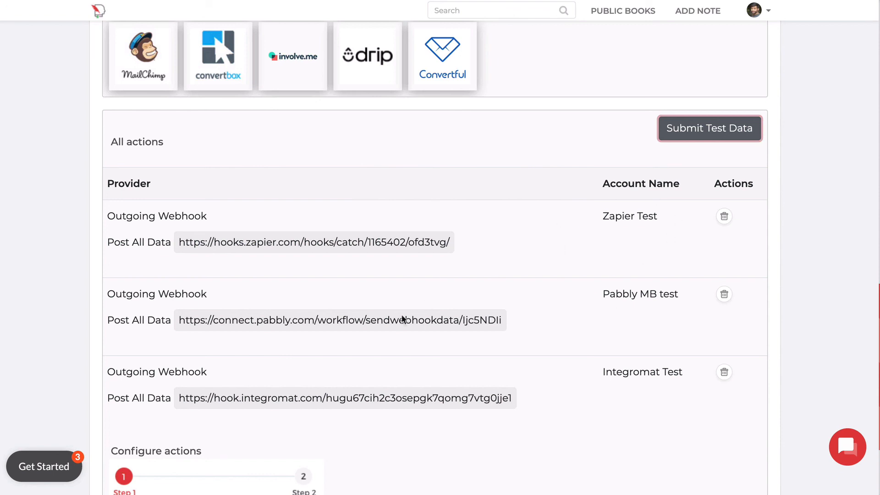
Look over the campaign's settings and actions once more and open the campaigns overview of its book.
scroll(434, 268, down, 3)
scroll(434, 268, up, 15)
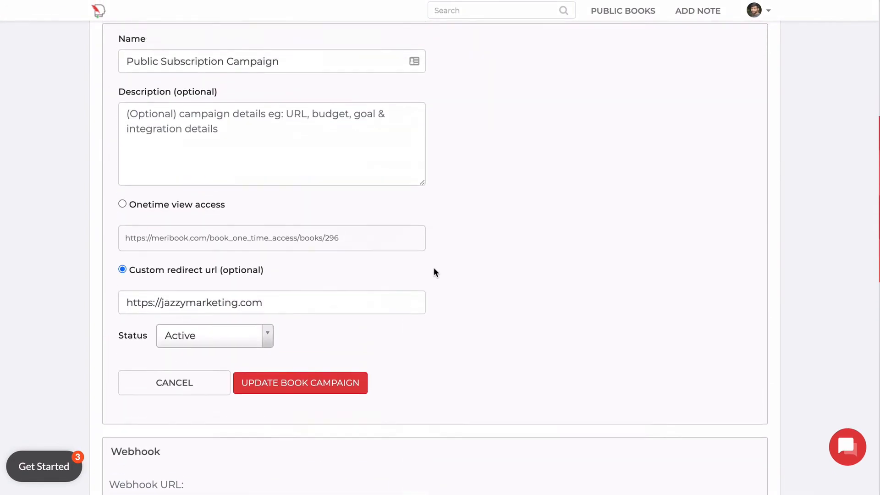
scroll(434, 268, down, 15)
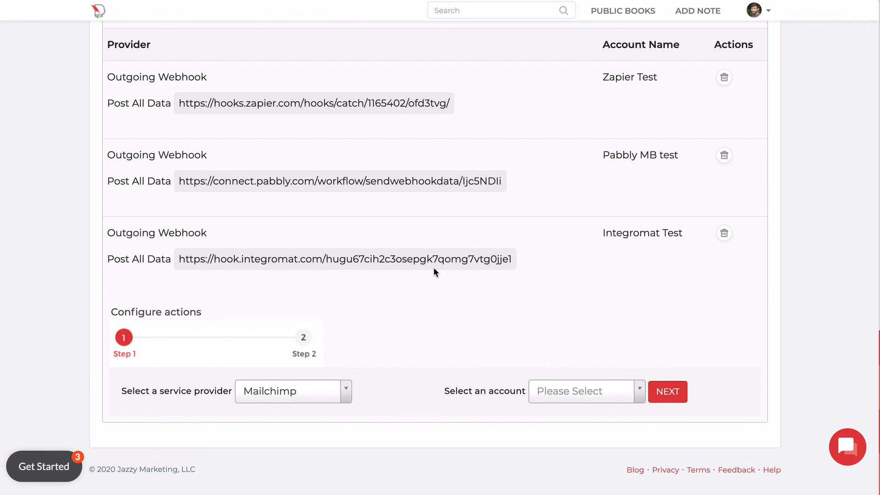
scroll(560, 232, up, 2)
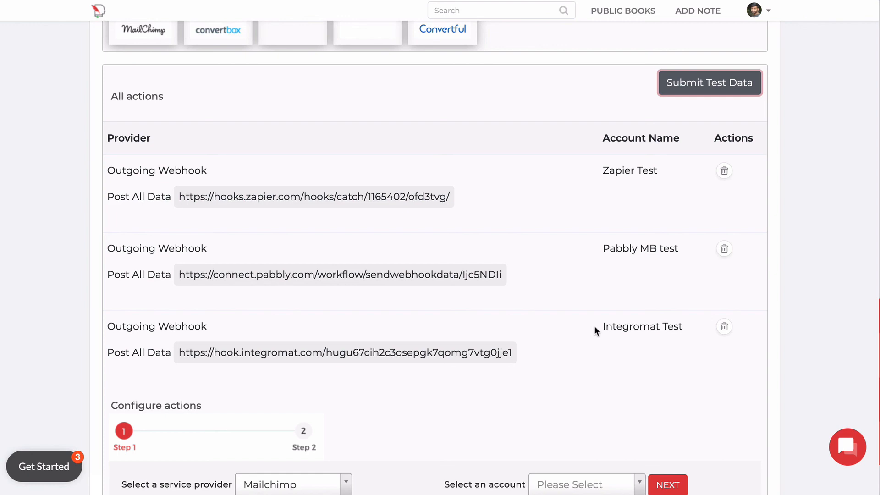
scroll(595, 327, up, 15)
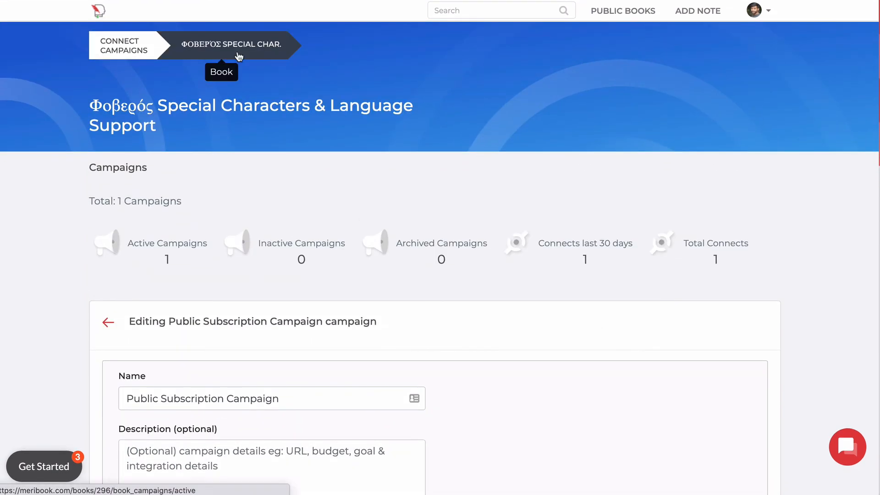
click(238, 56)
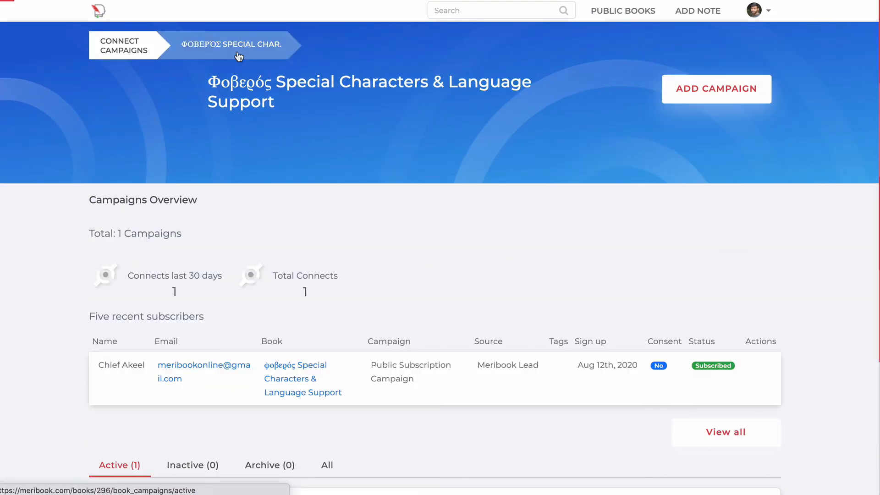